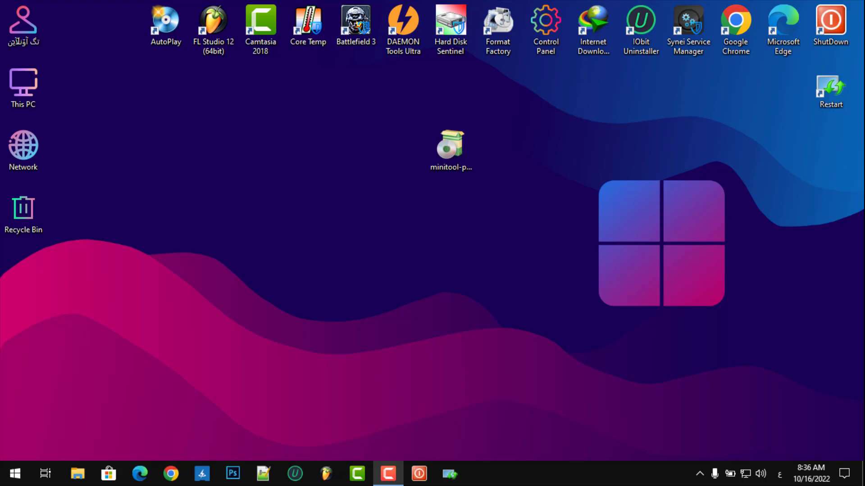
Install MiniTool Partition Wizard Home Edition 8.1.1 in the default folder with a desktop icon, and move that icon below AutoPlay.
click(458, 147)
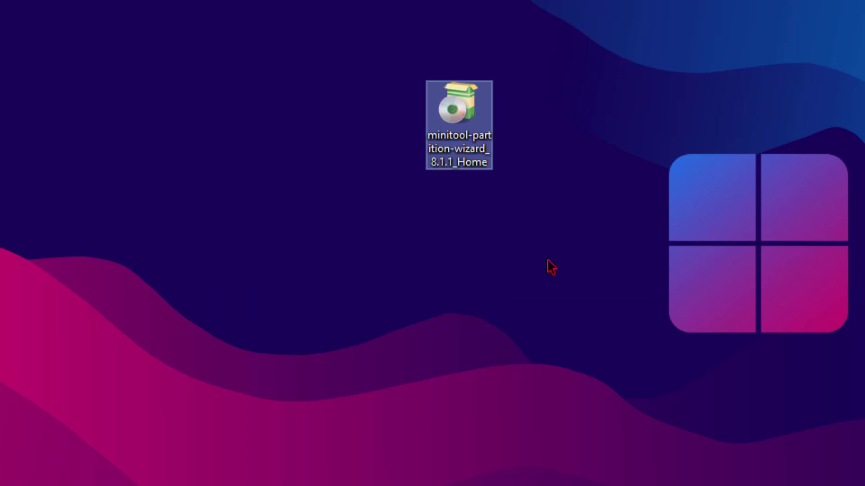
double_click(428, 139)
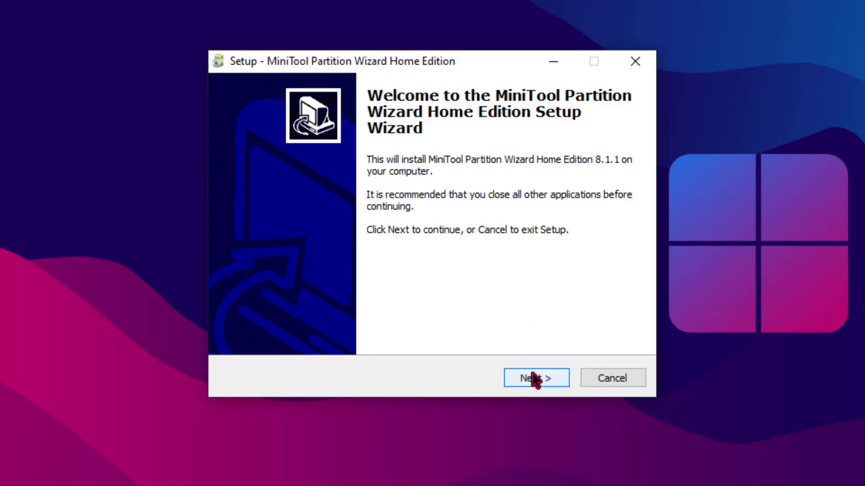
click(534, 380)
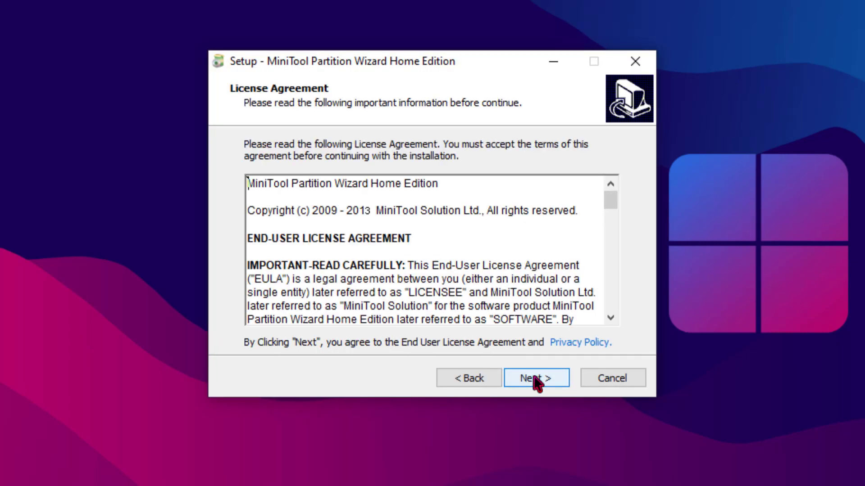
click(534, 380)
click(481, 208)
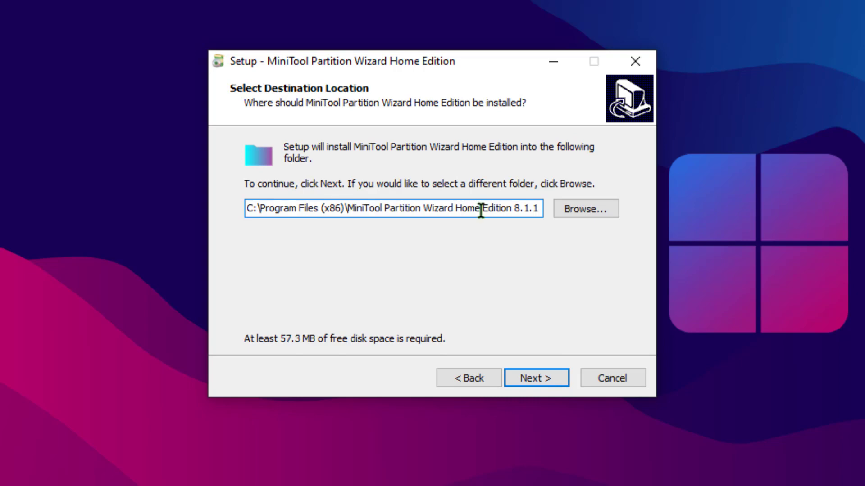
click(537, 380)
click(538, 380)
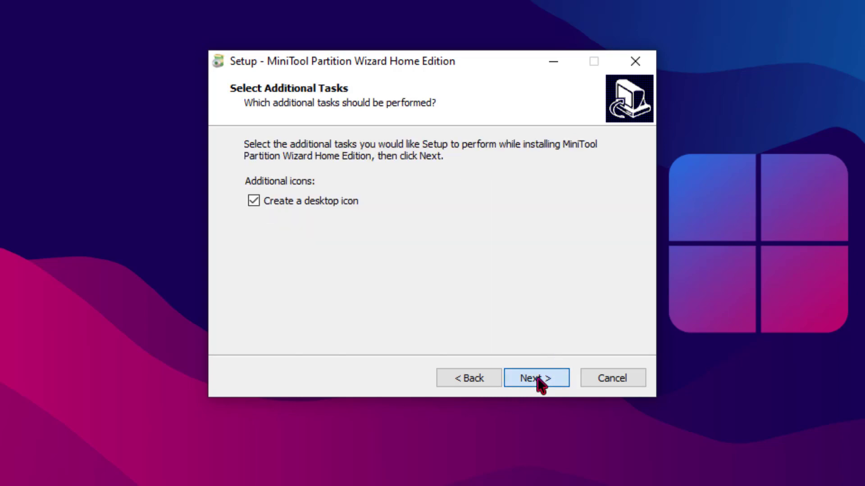
click(538, 379)
click(538, 380)
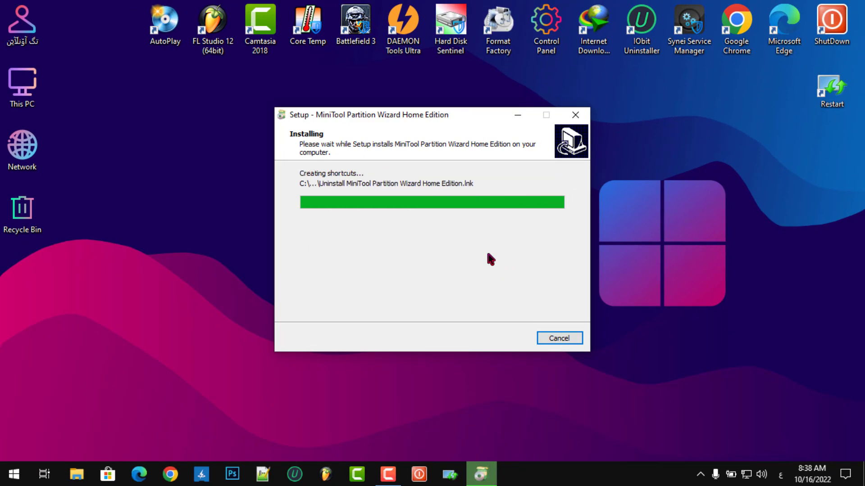
drag(22, 270, 164, 208)
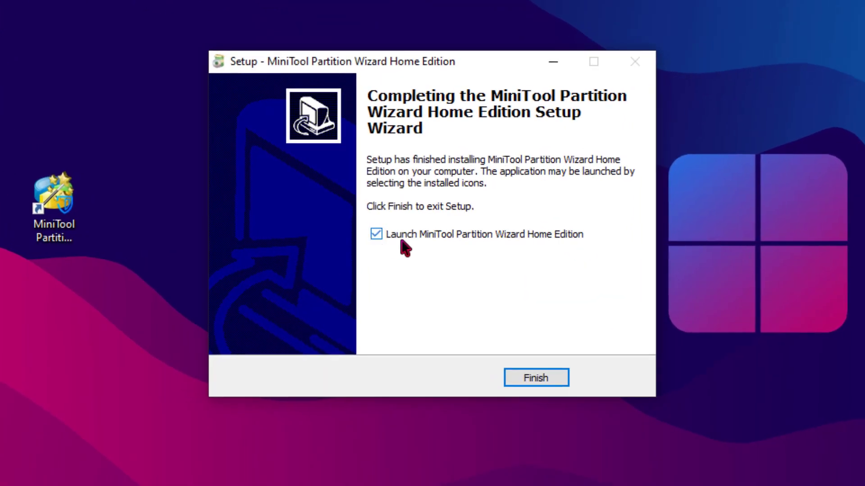
Finish the setup with launching enabled, and open MiniTool Partition Wizard without downloading the new version.
click(407, 248)
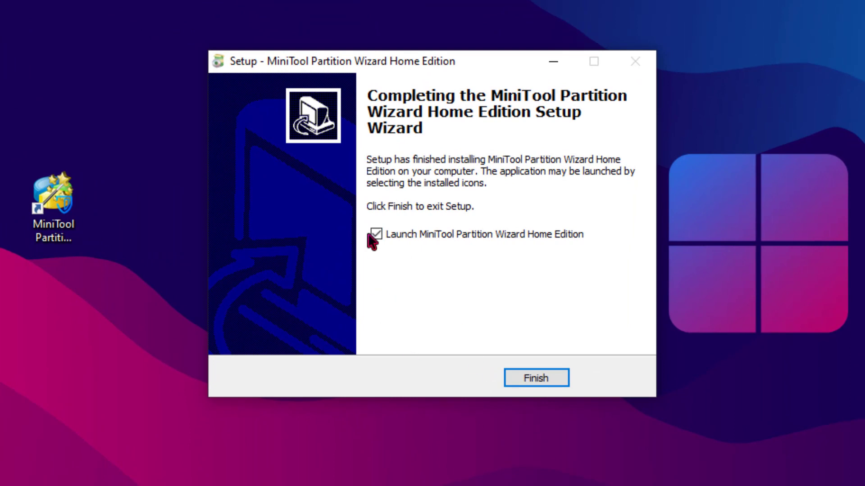
click(554, 378)
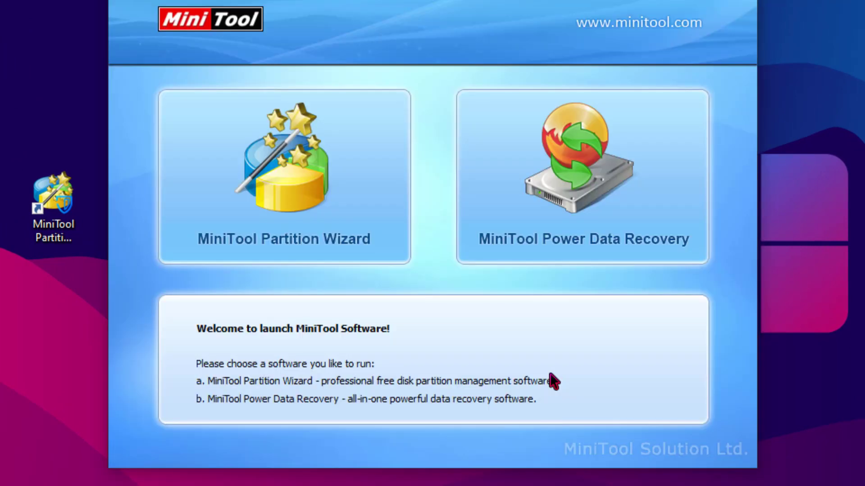
click(279, 177)
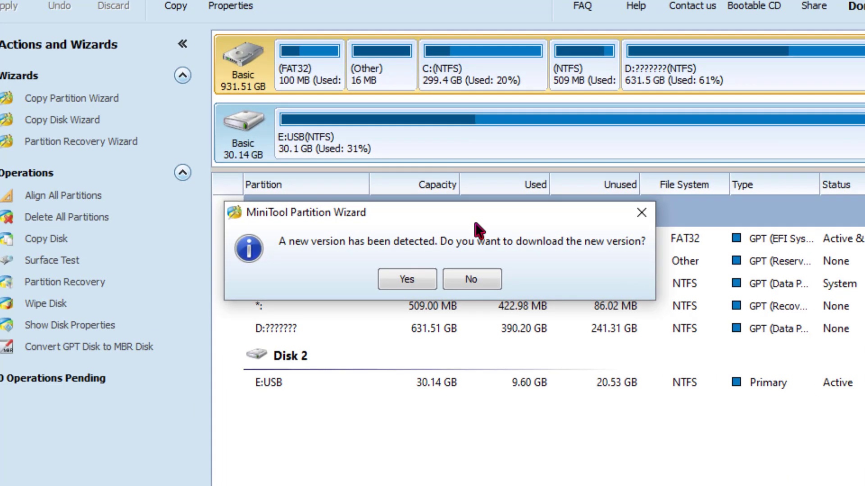
click(641, 213)
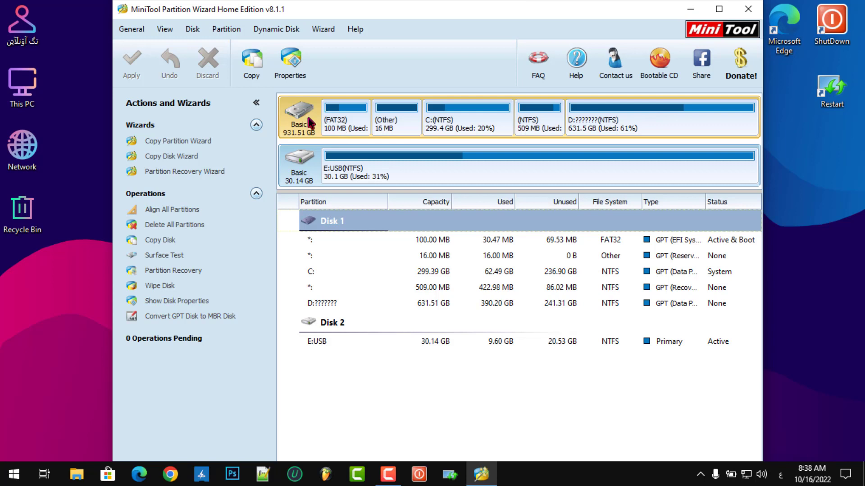
Examine Disk 1 and Disk 2 and the hidden tray icons, and close the partition program.
click(304, 173)
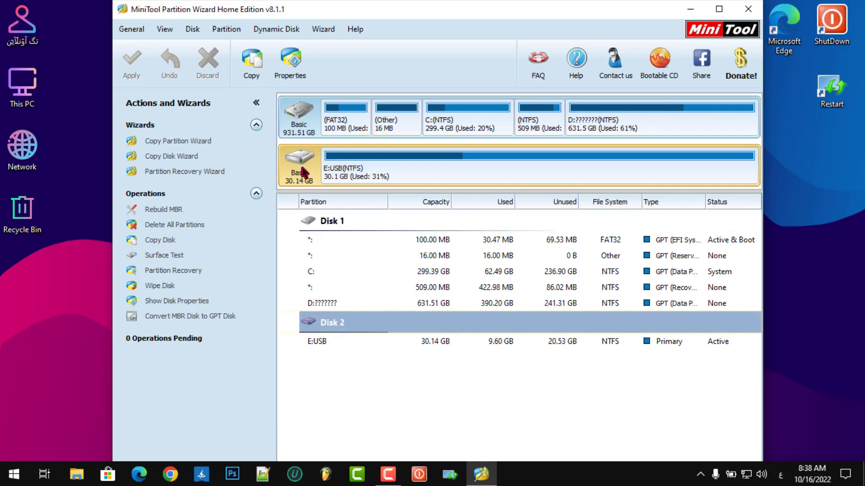
click(309, 122)
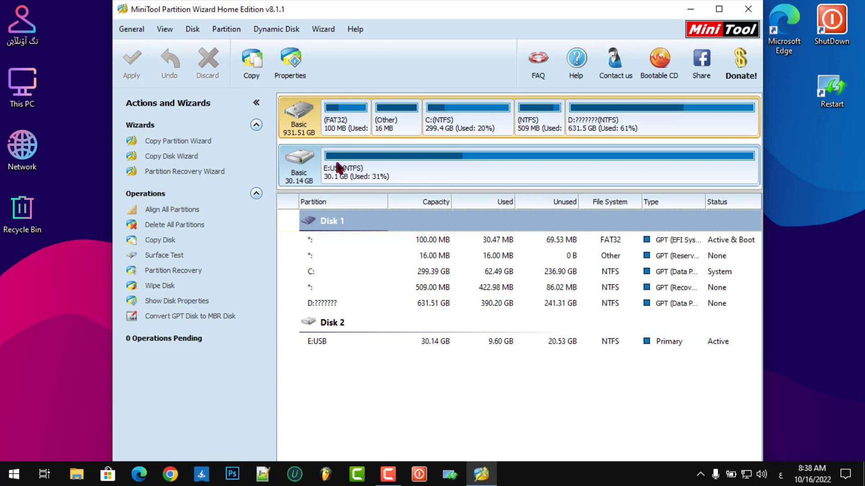
click(311, 171)
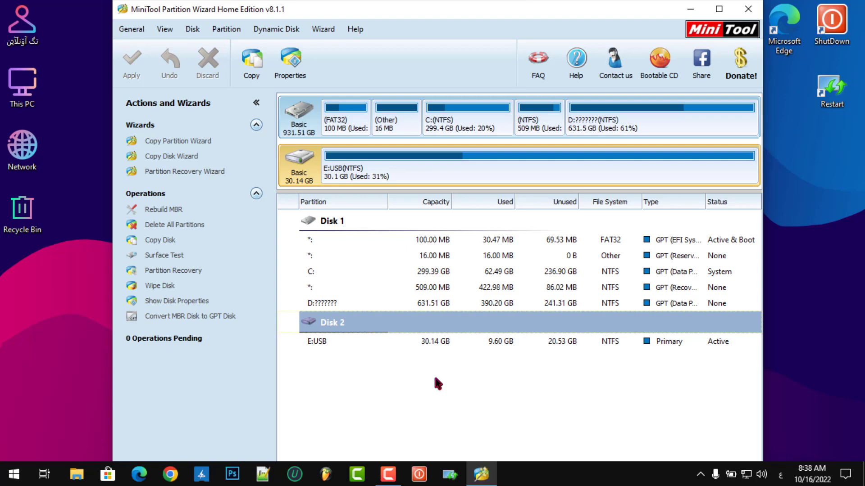
click(700, 474)
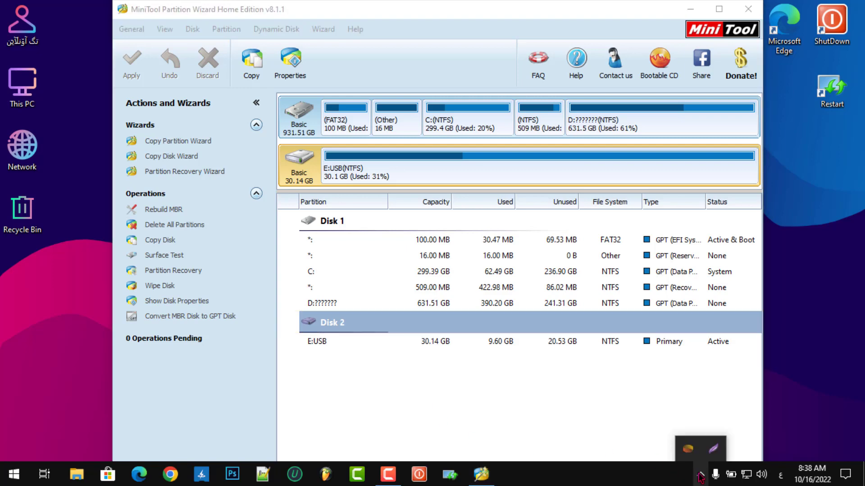
click(748, 9)
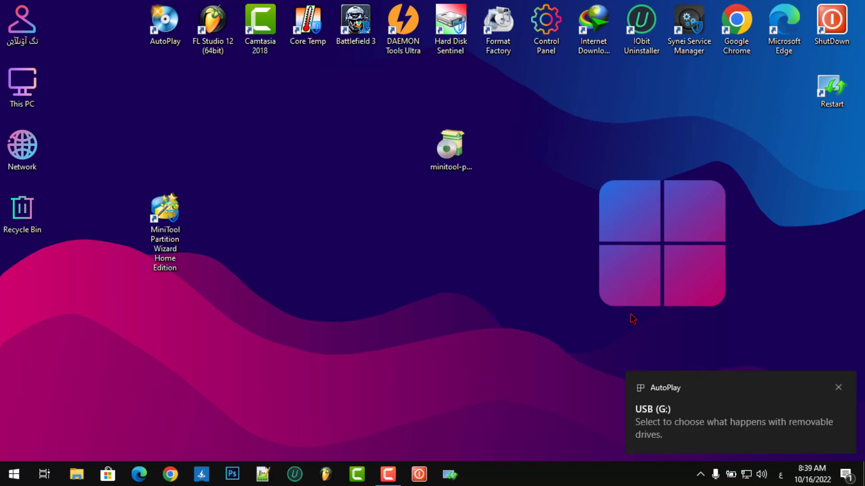
Check the USB (G:) drive among the drives in This PC, and close the file window.
click(16, 83)
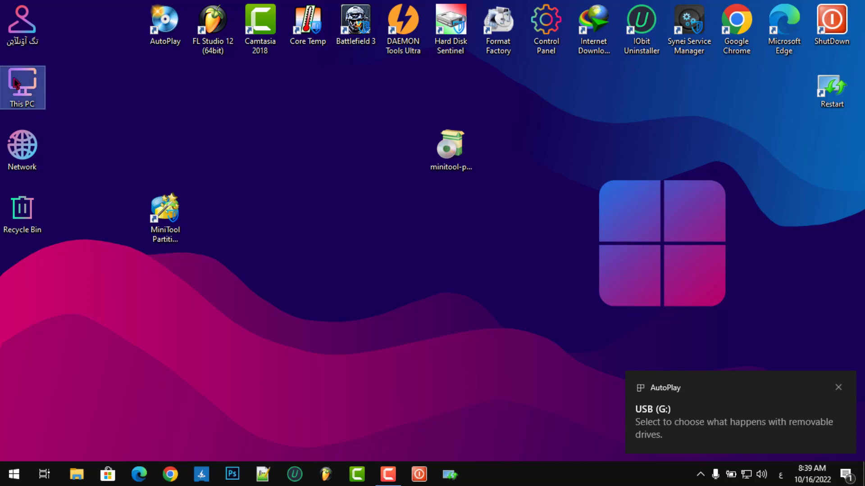
double_click(16, 83)
click(162, 166)
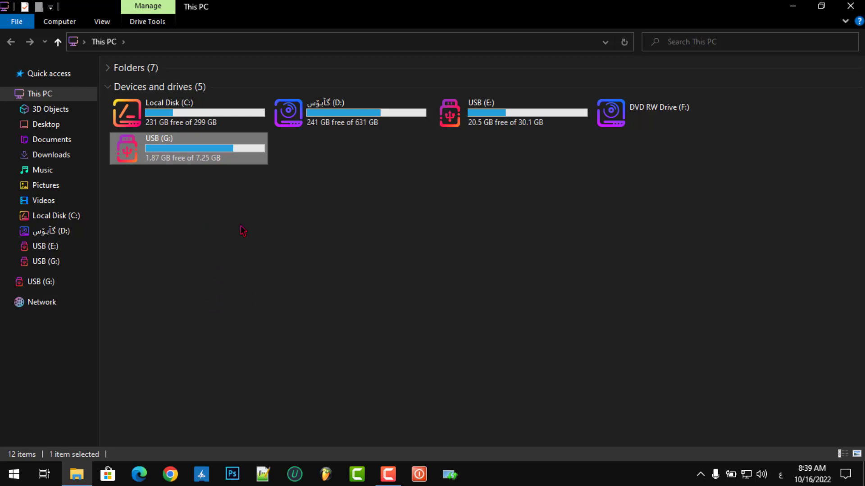
click(850, 6)
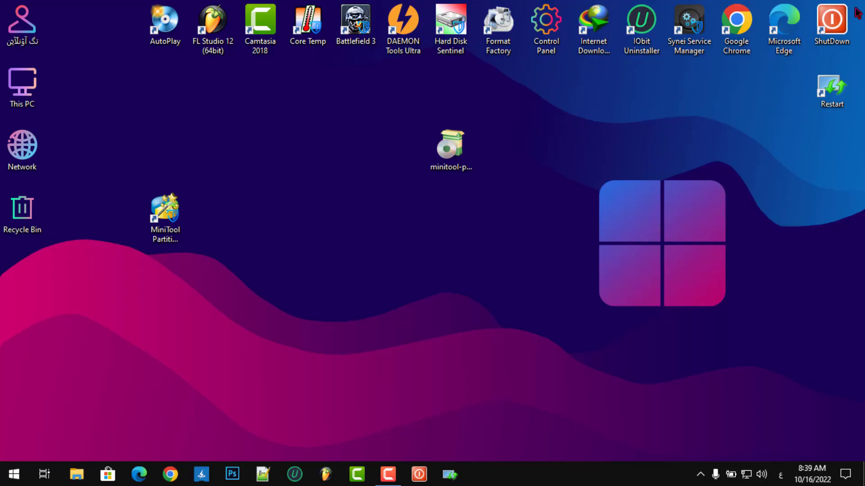
Reopen MiniTool Partition Wizard from its desktop shortcut and select the 7.27 GB USB disk.
double_click(186, 220)
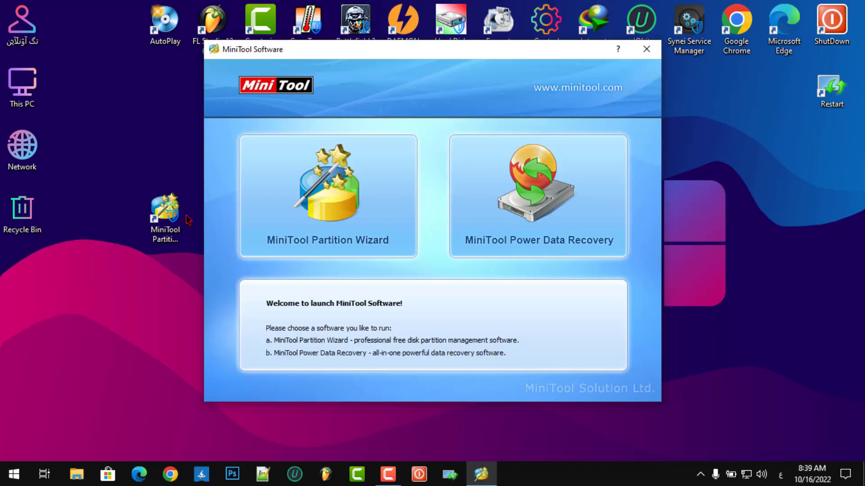
click(310, 191)
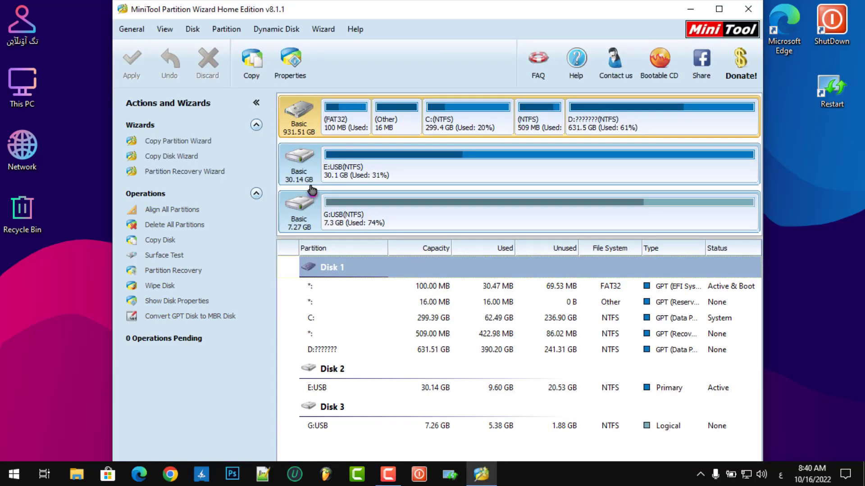
click(295, 223)
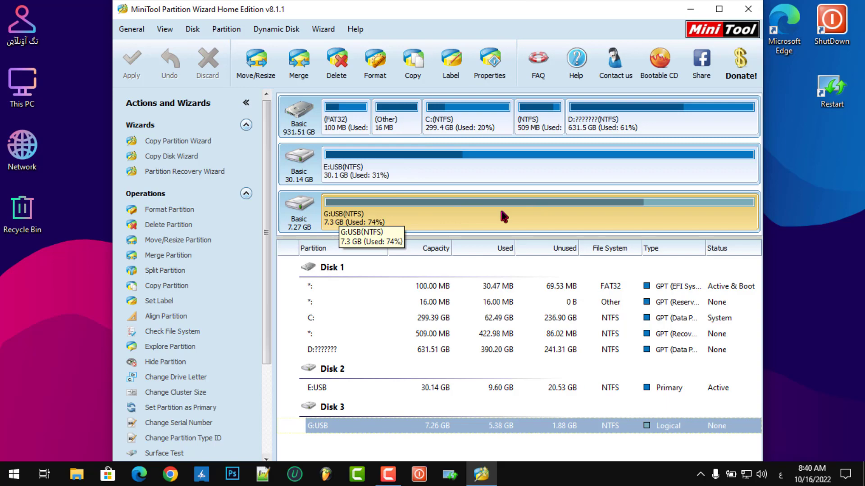
Delete the G: partition on the 7.27 GB USB disk and apply the pending change.
right_click(418, 211)
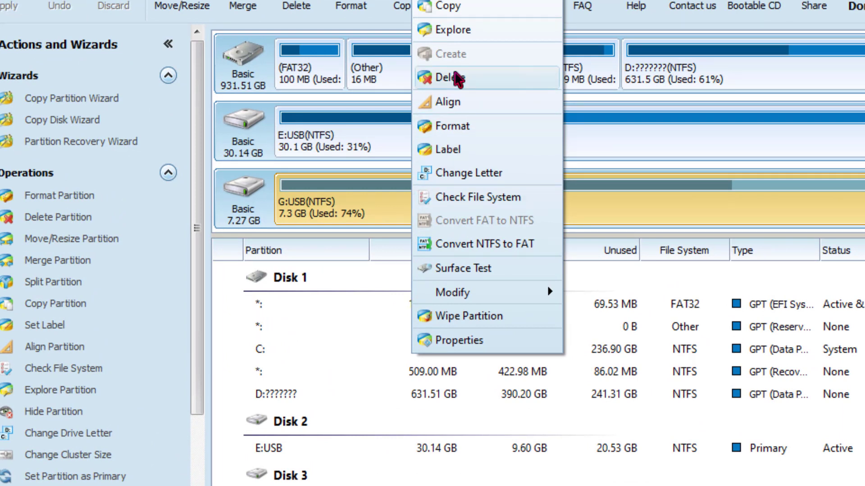
click(374, 206)
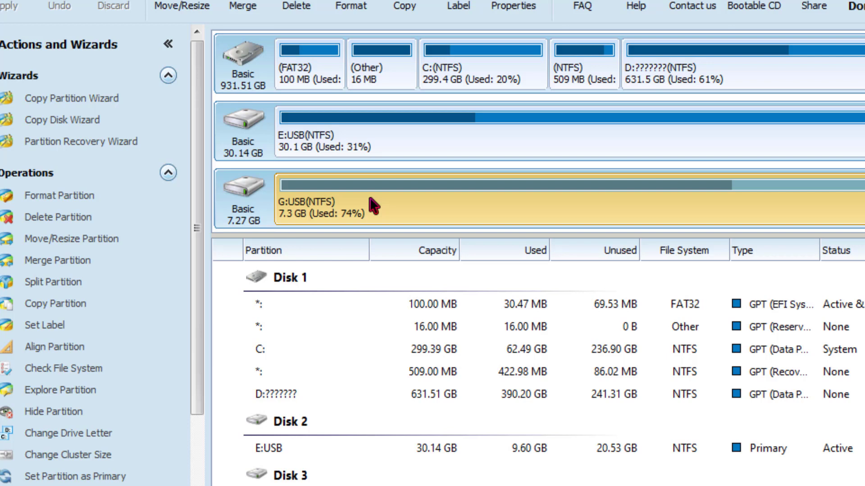
right_click(352, 209)
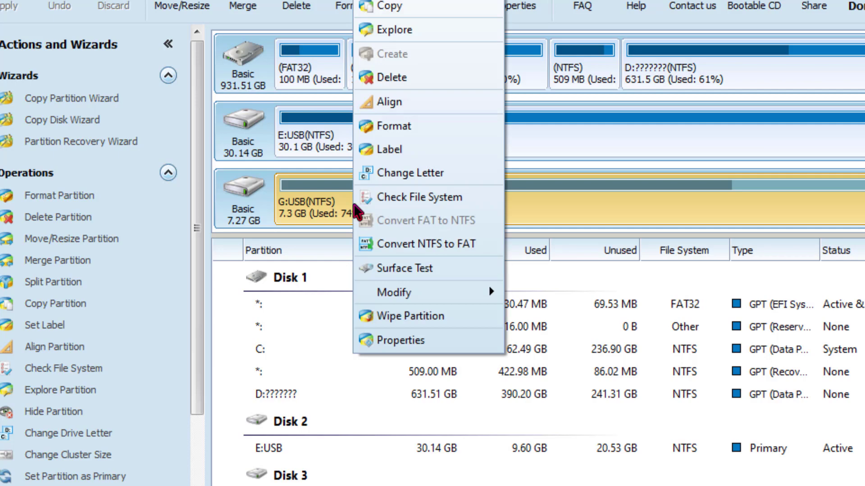
click(400, 79)
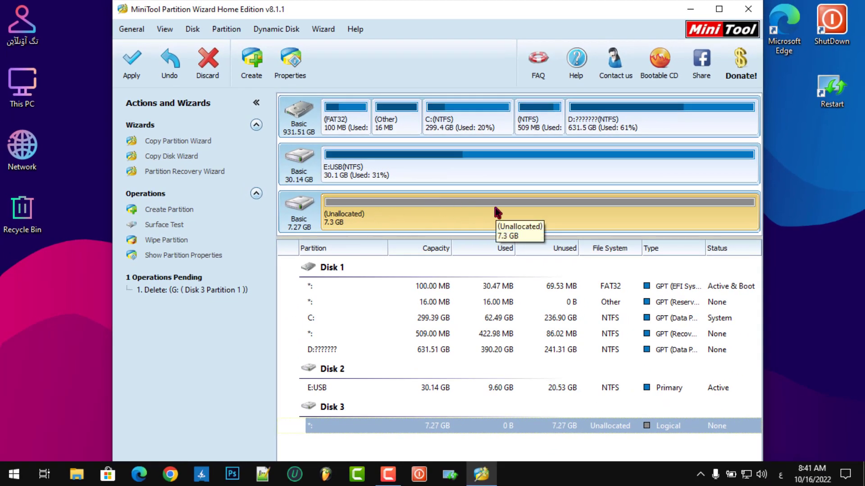
click(131, 67)
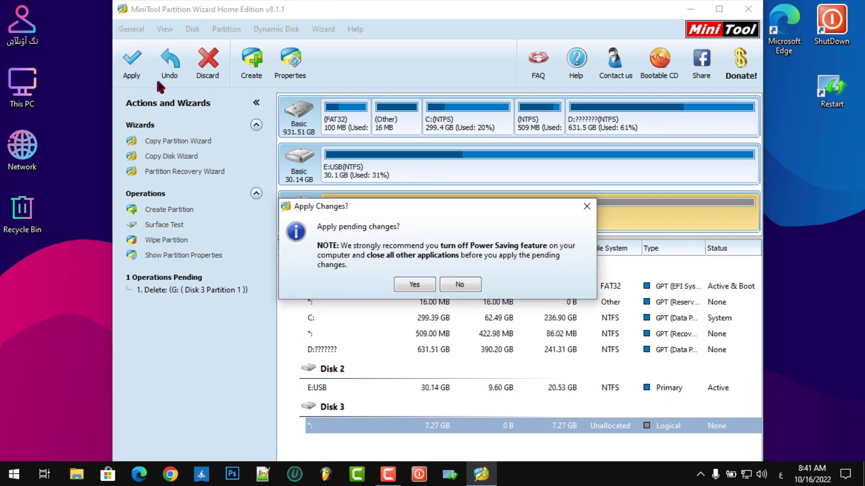
click(399, 285)
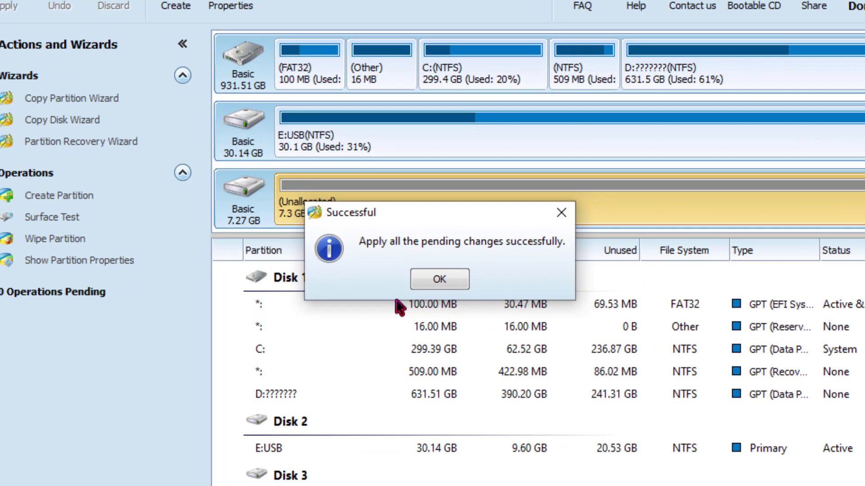
click(439, 280)
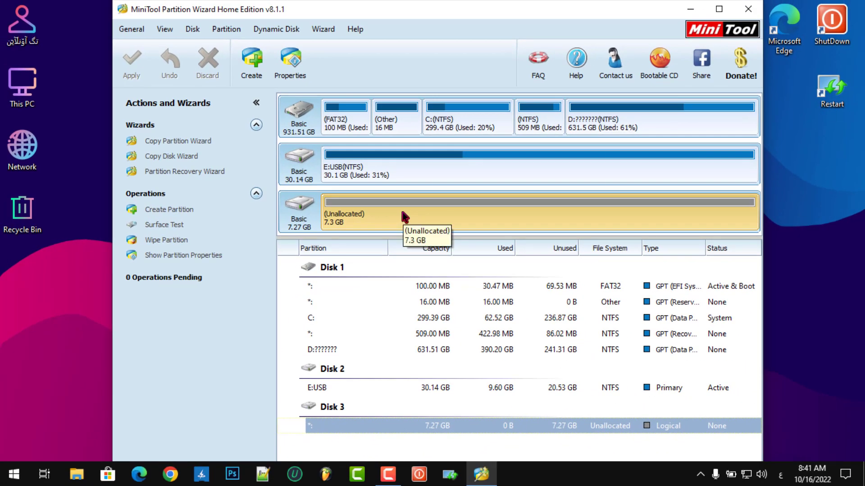
Check the remaining drives in This PC and the contents of USB (E:), and close the file window.
double_click(22, 85)
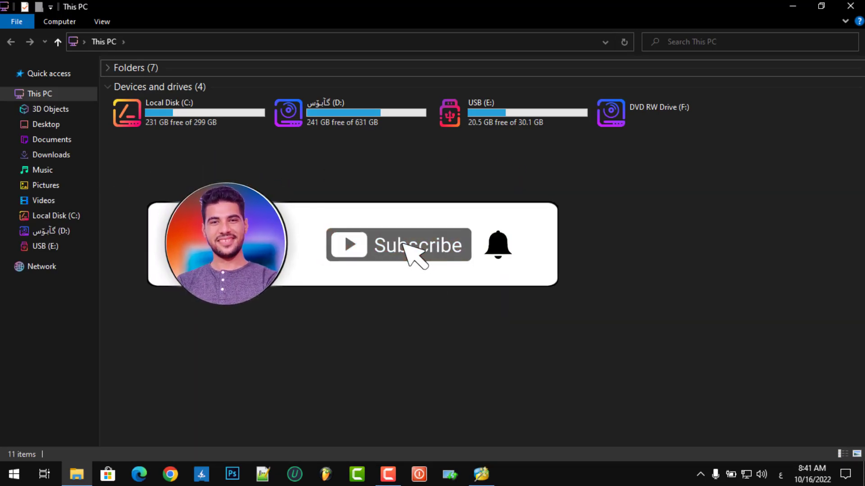
double_click(495, 113)
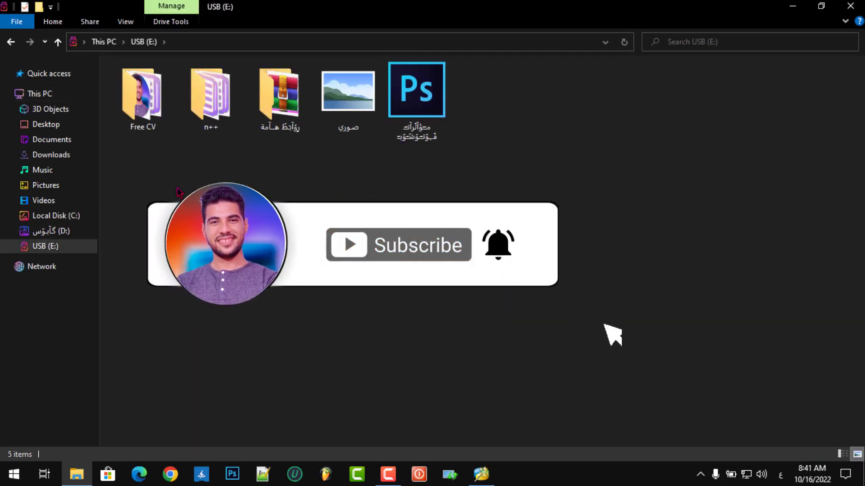
key(alt+Left)
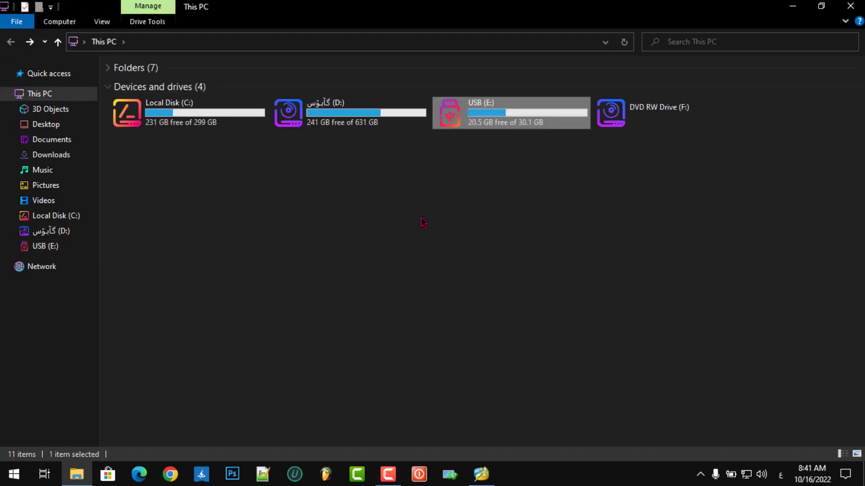
click(850, 6)
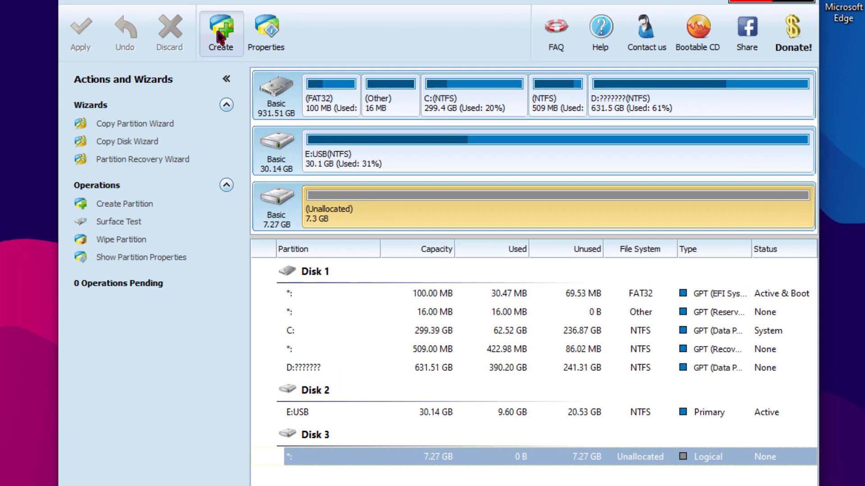
Create a logical NTFS partition with drive letter G: across all the unallocated space on the 7.27 GB USB disk, and apply the pending change.
click(250, 69)
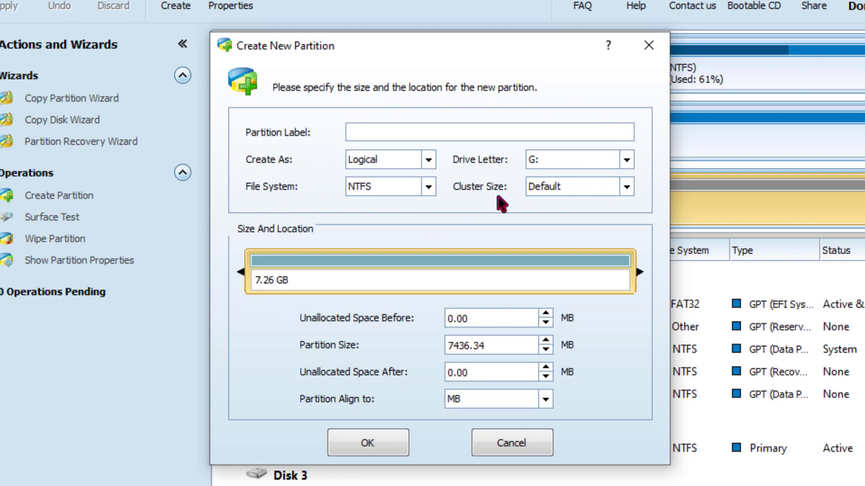
key(Tab)
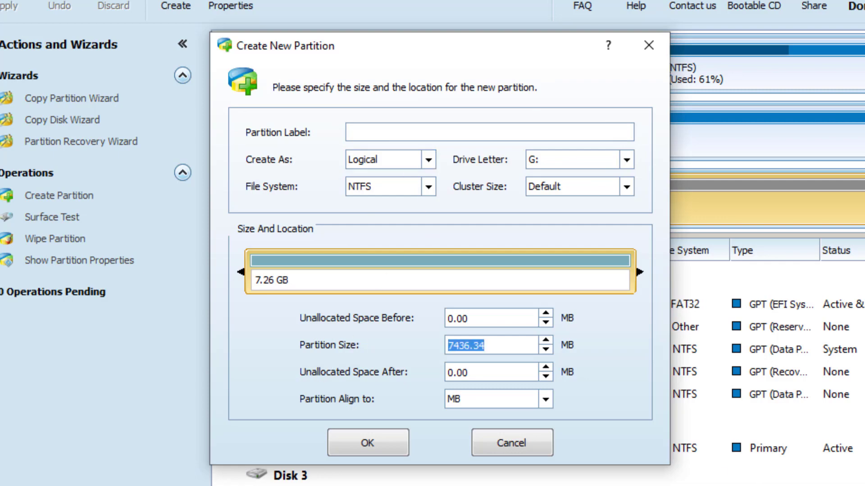
click(371, 447)
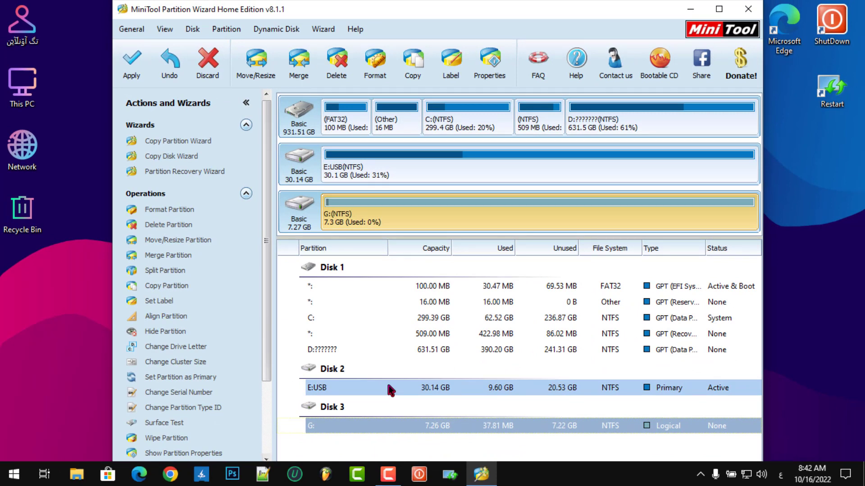
click(132, 68)
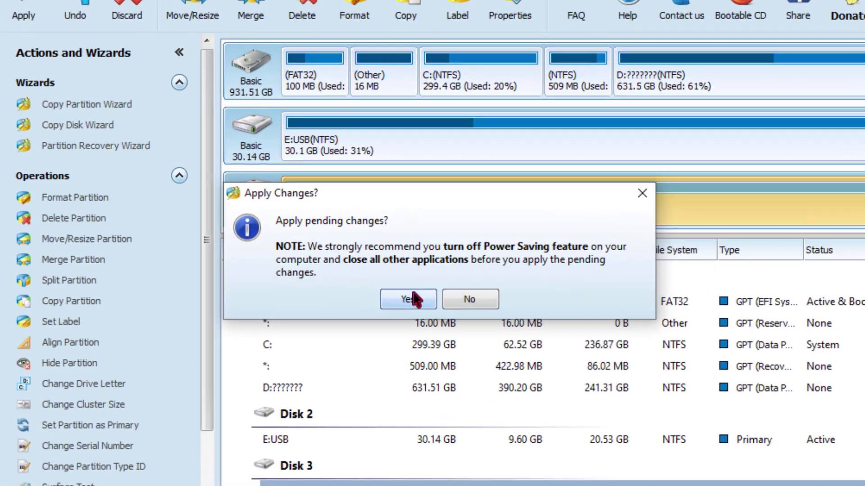
click(409, 285)
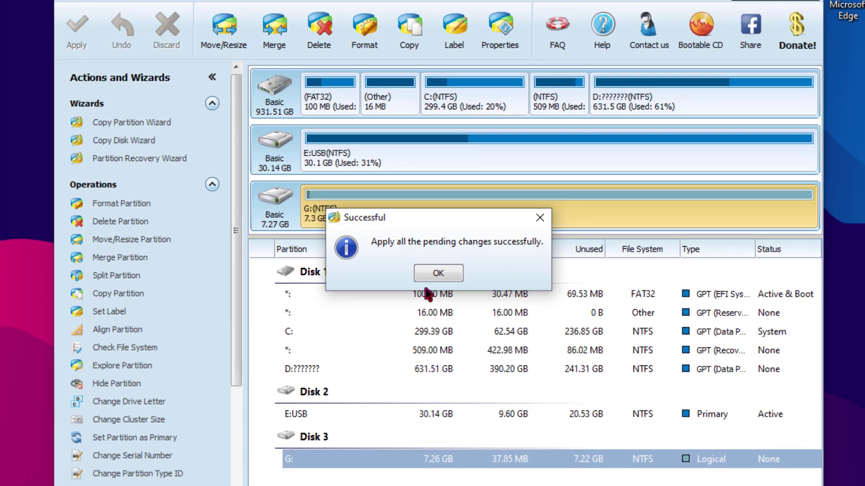
click(433, 282)
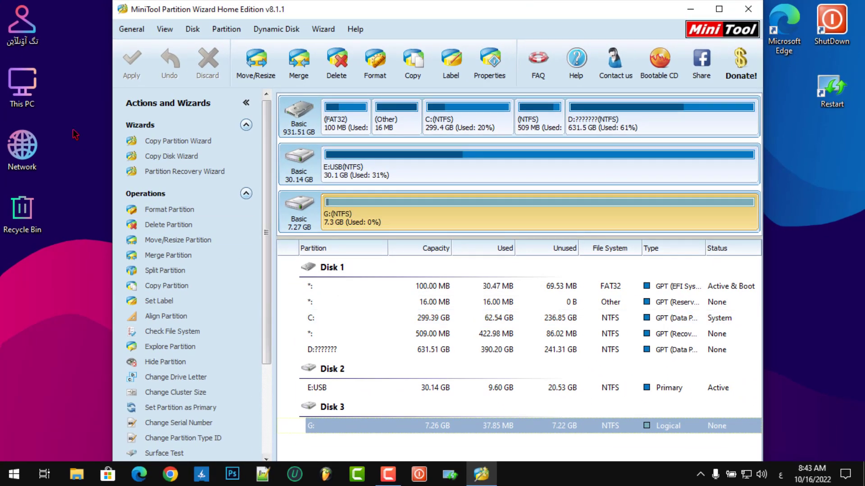
Check USB Drive (G:) among the drives in This PC, view its contents, and close the file window.
double_click(22, 85)
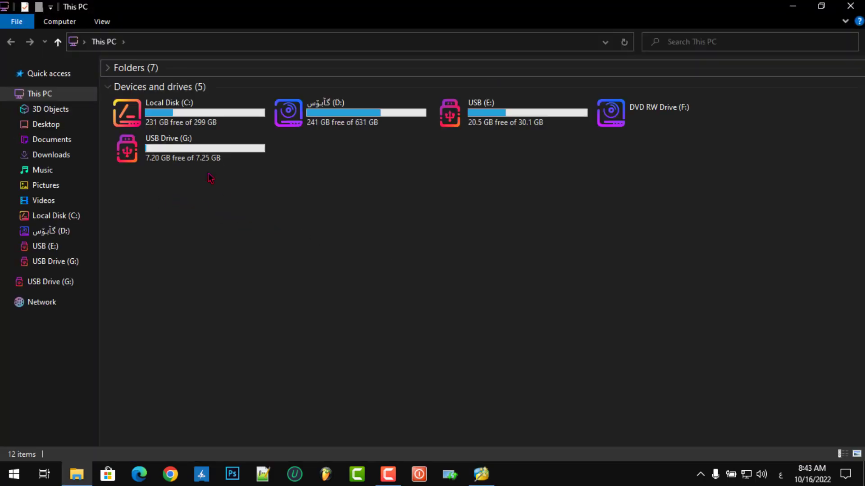
click(200, 161)
double_click(203, 161)
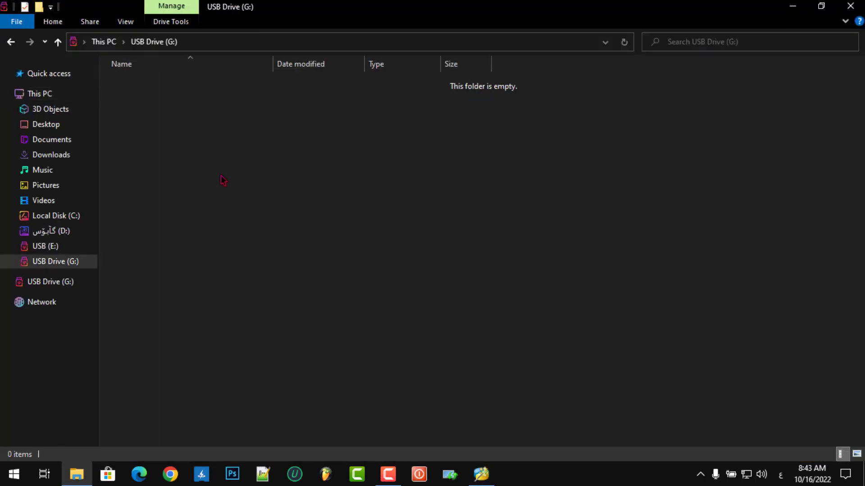
key(alt+Left)
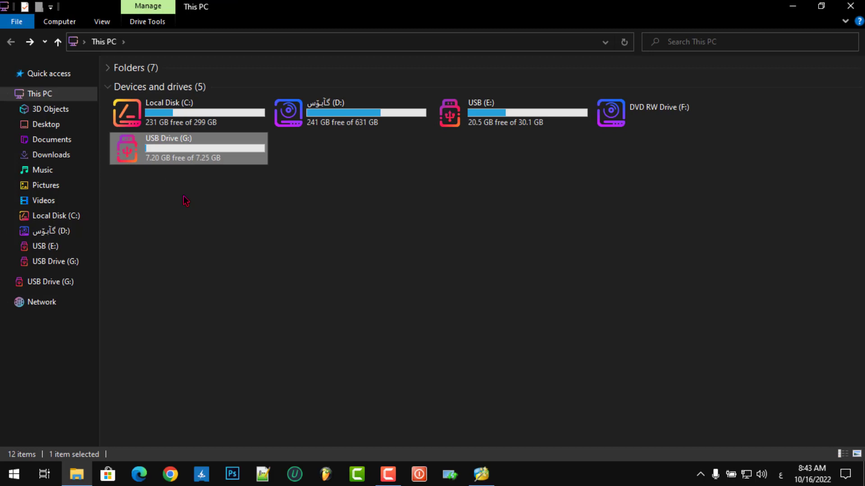
click(185, 201)
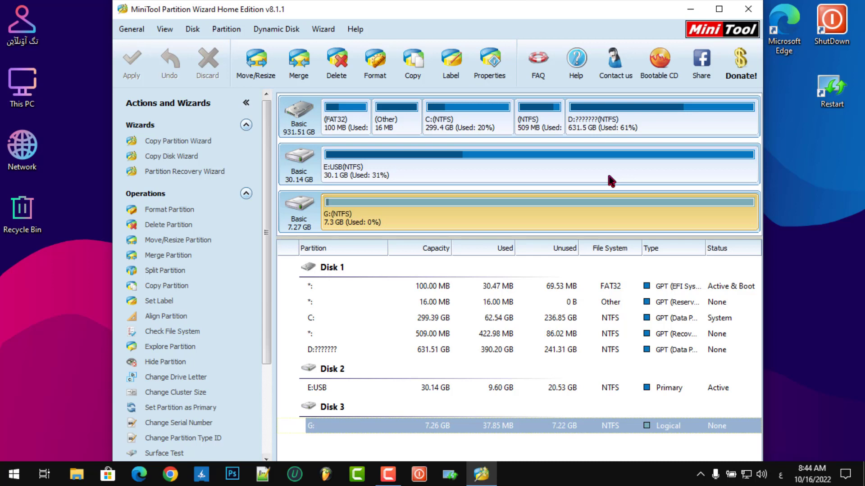
Close MiniTool Partition Wizard and move its desktop shortcut beside the installer file.
click(748, 9)
drag(177, 211, 415, 140)
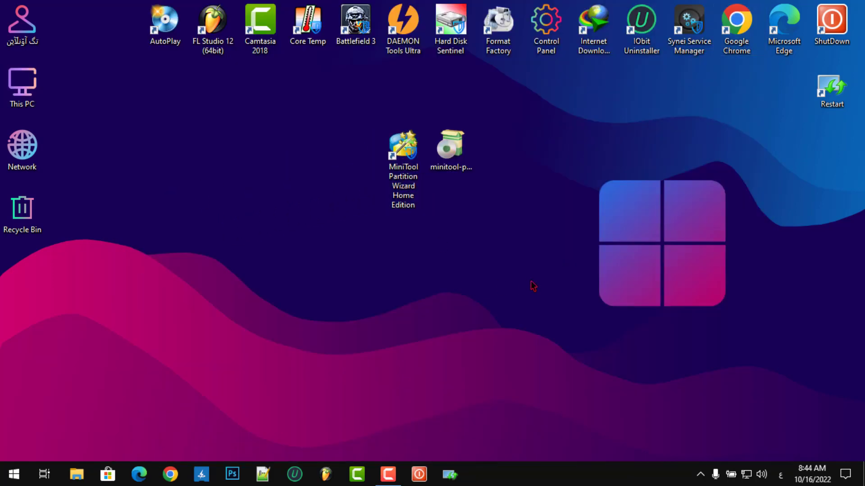